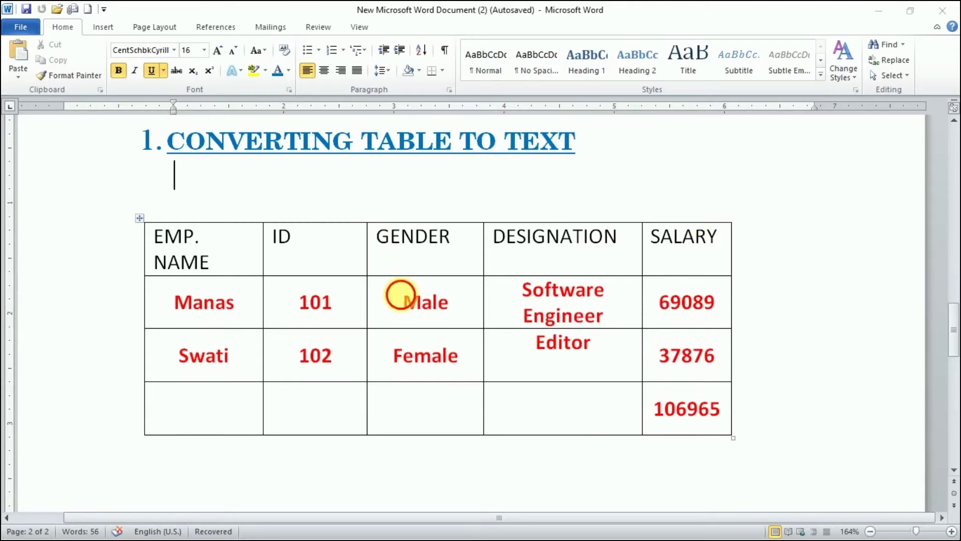
Convert the employee table to tab-separated text as a trial, then undo it to restore the table.
left_click(403, 300)
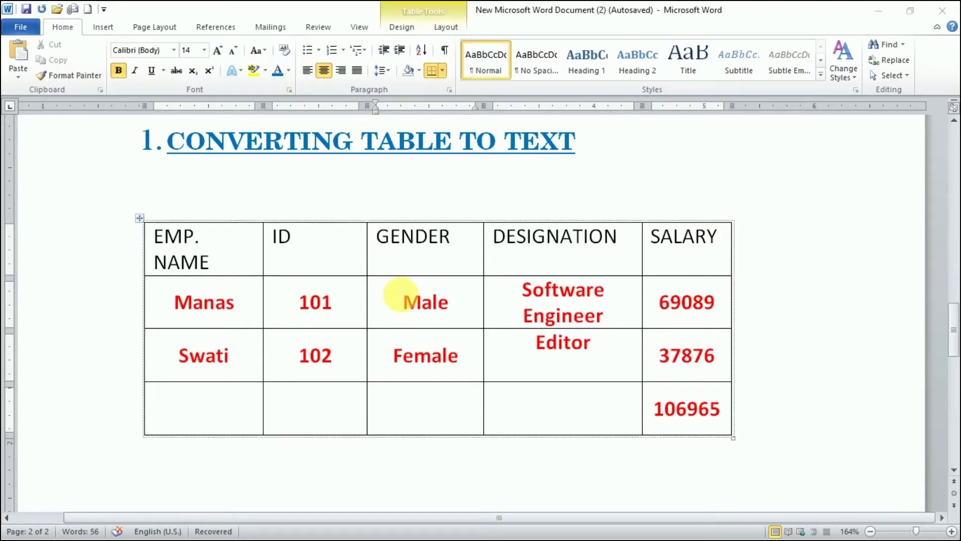
left_click(445, 26)
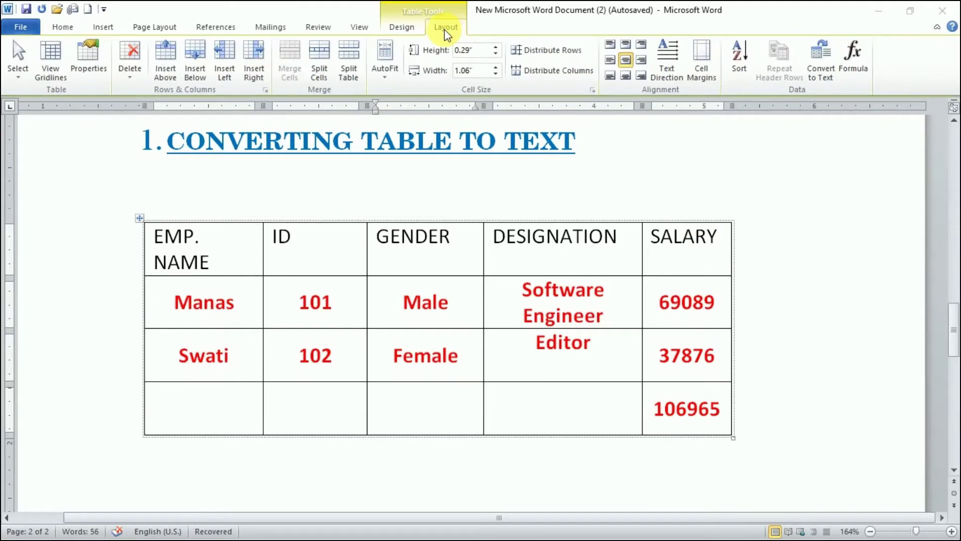
left_click(822, 82)
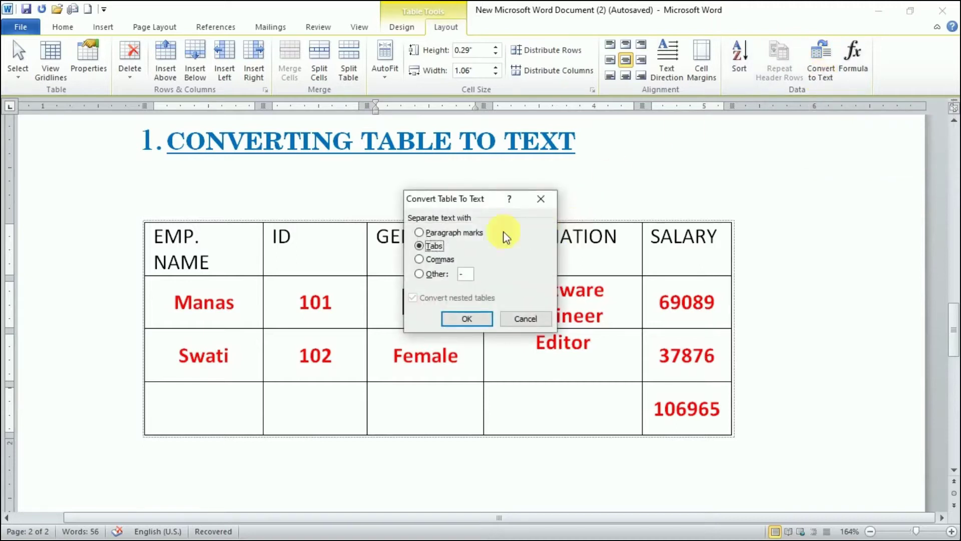
left_click(461, 320)
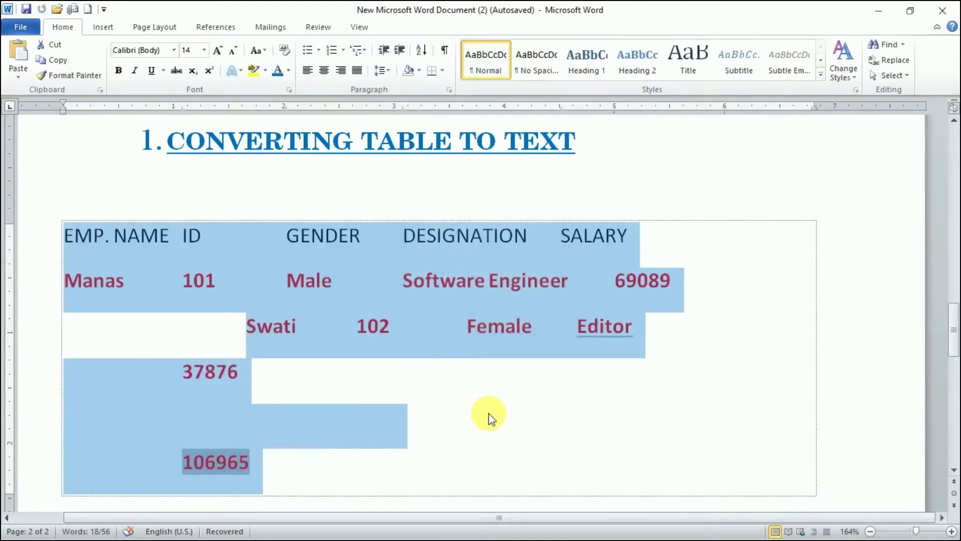
left_click(490, 419)
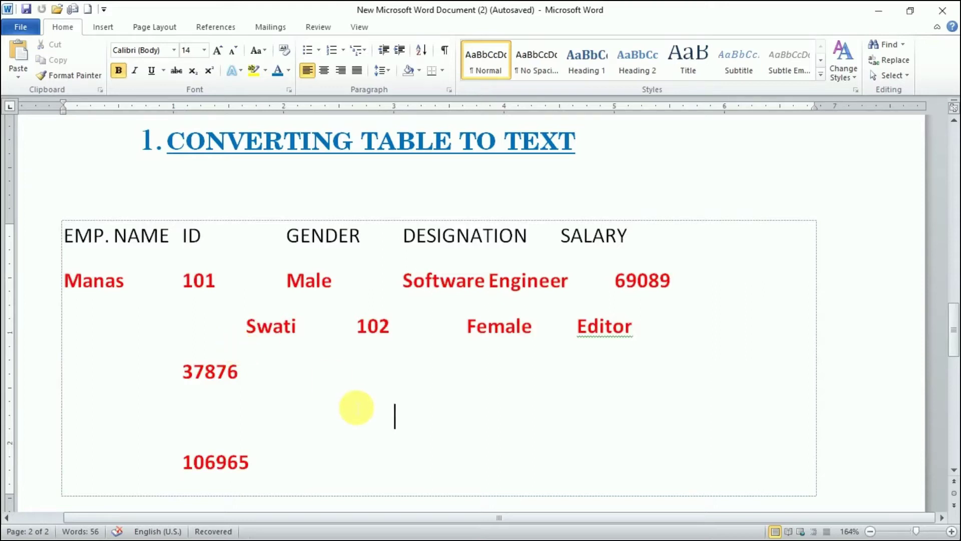
key("ctrl+z")
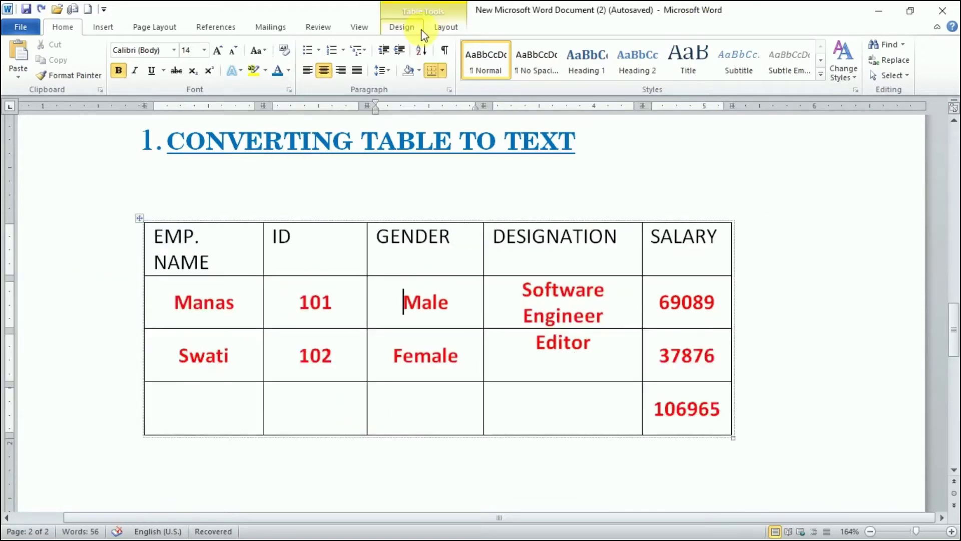
Convert the employee table to text separated by paragraph marks.
left_click(445, 27)
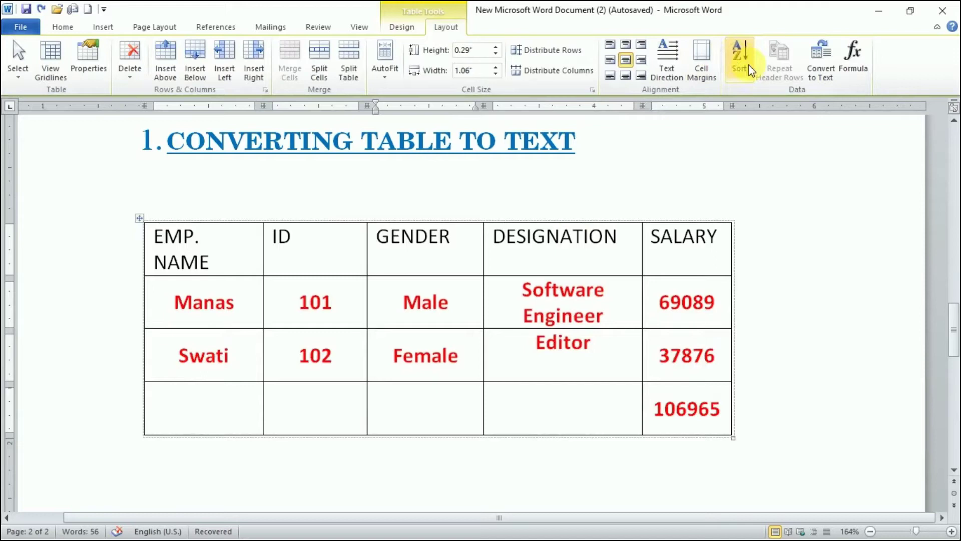
left_click(822, 75)
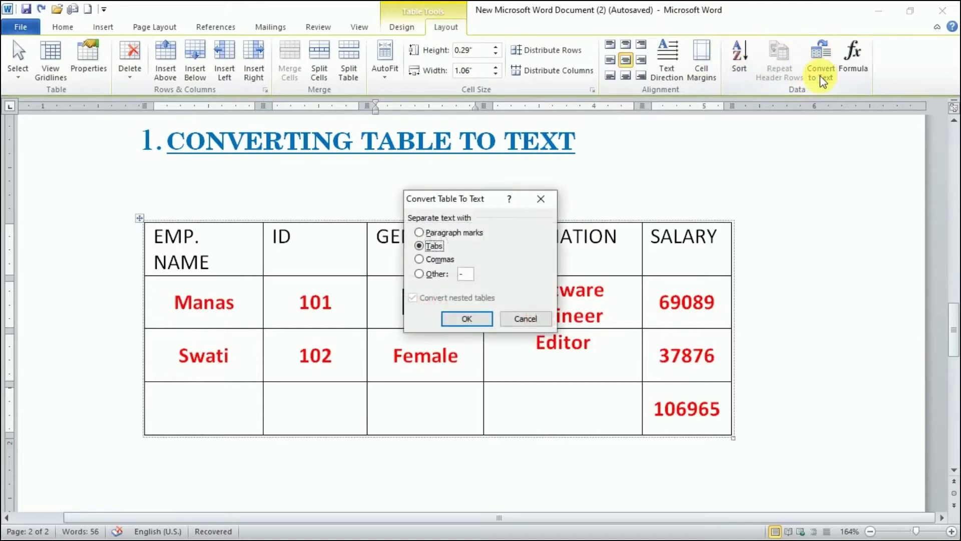
left_click(419, 233)
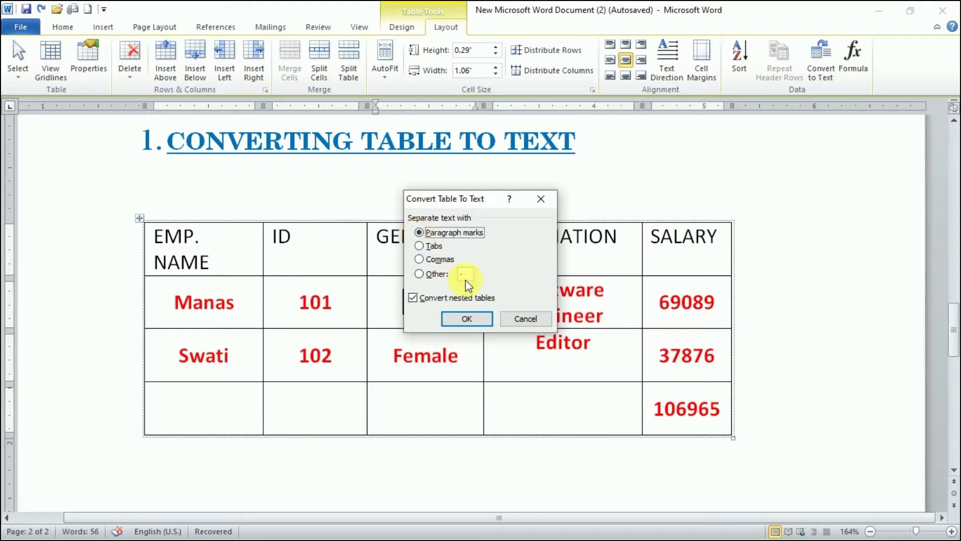
left_click(466, 323)
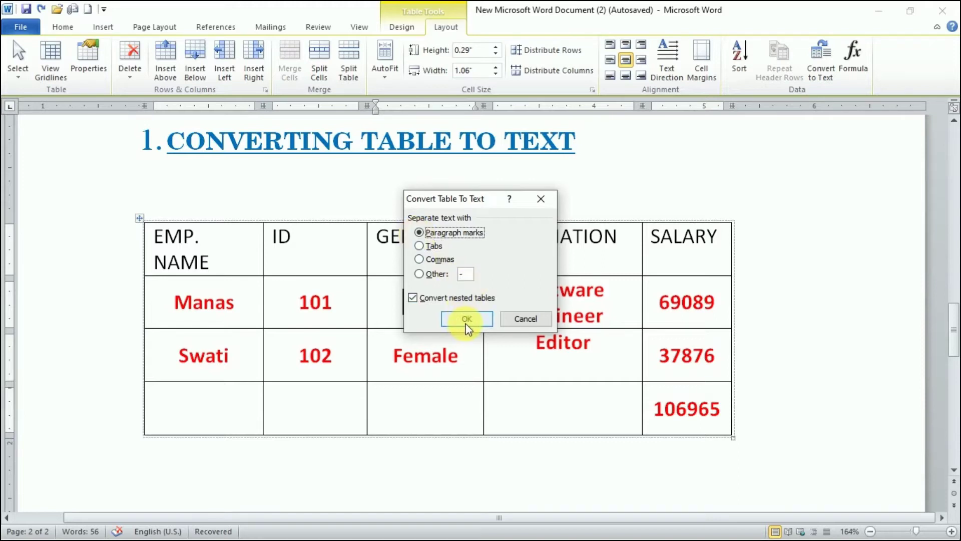
left_click(595, 378)
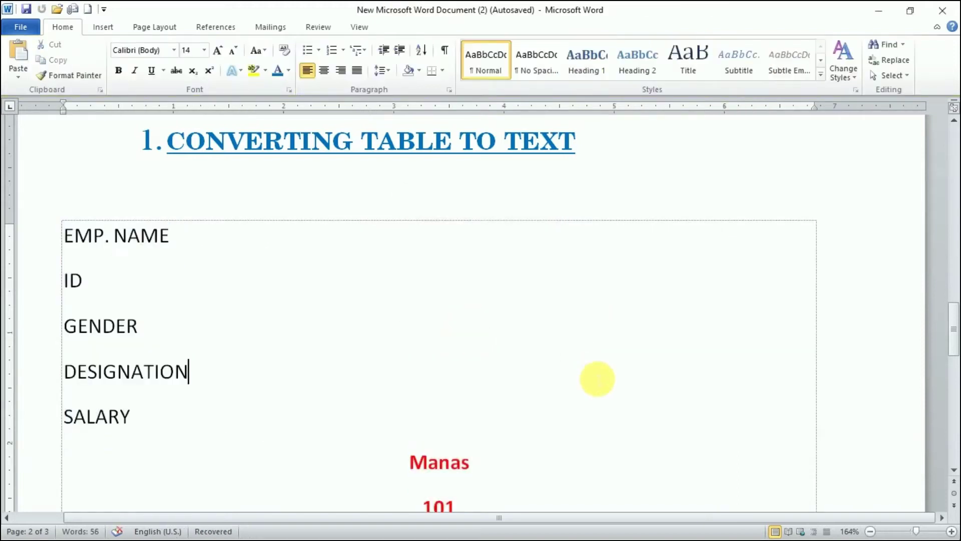
Undo the paragraph-mark conversion so the employee table returns.
key("Down")
key("ctrl+z")
left_click_drag(953, 332, 955, 333)
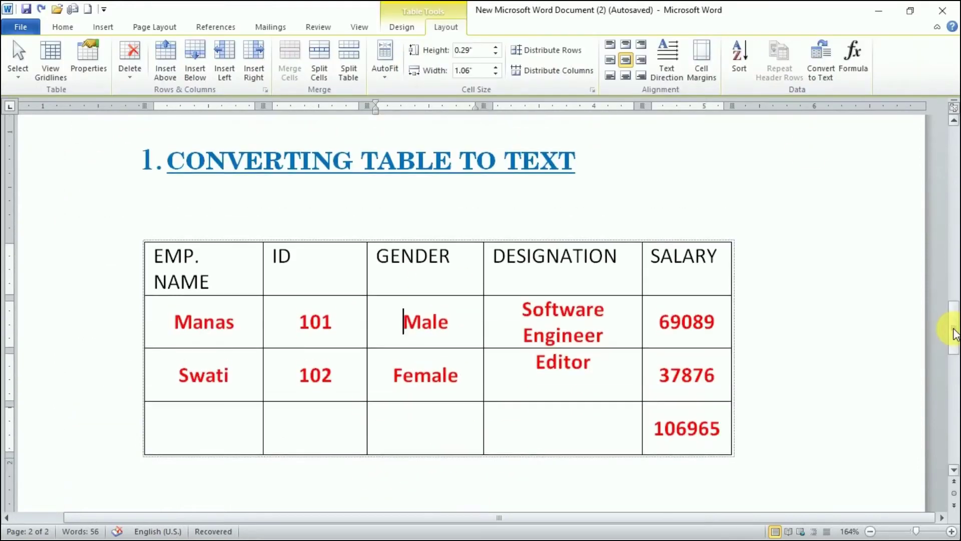
Try converting the table to comma-separated text, then undo it to restore the grid.
left_click(819, 90)
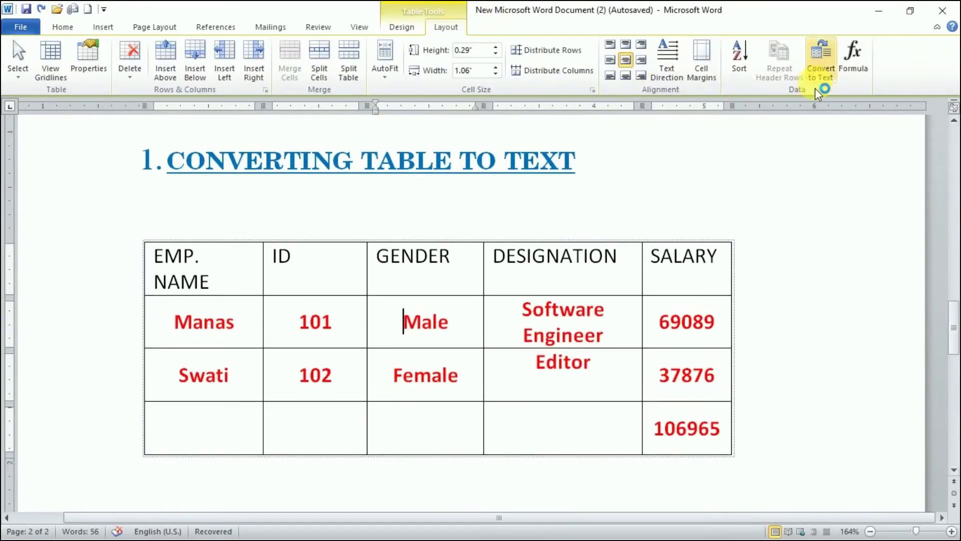
left_click(438, 249)
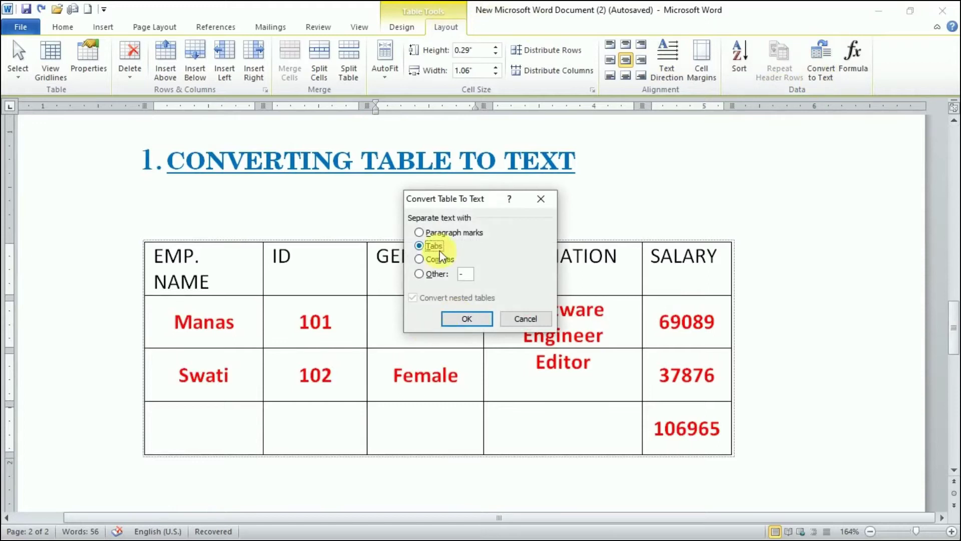
left_click(437, 259)
left_click(466, 319)
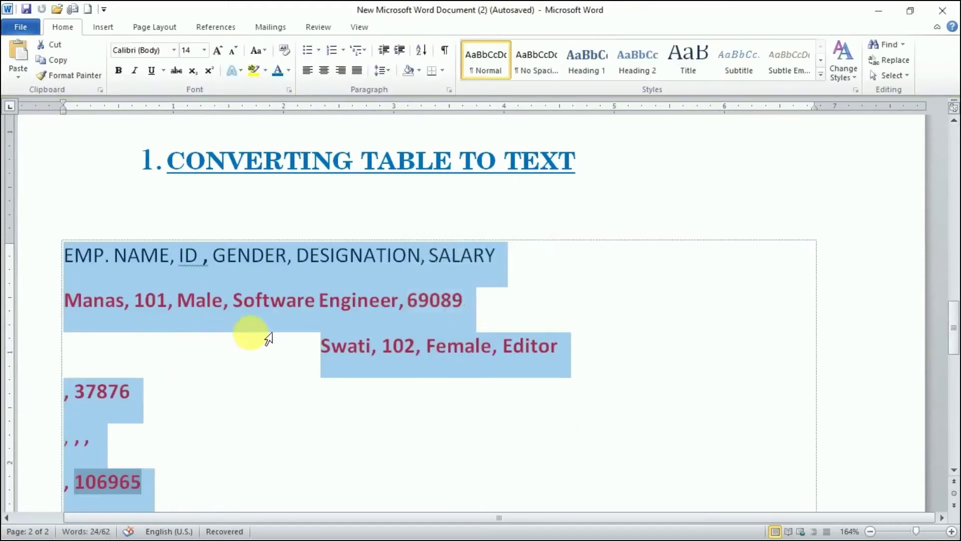
left_click(164, 320)
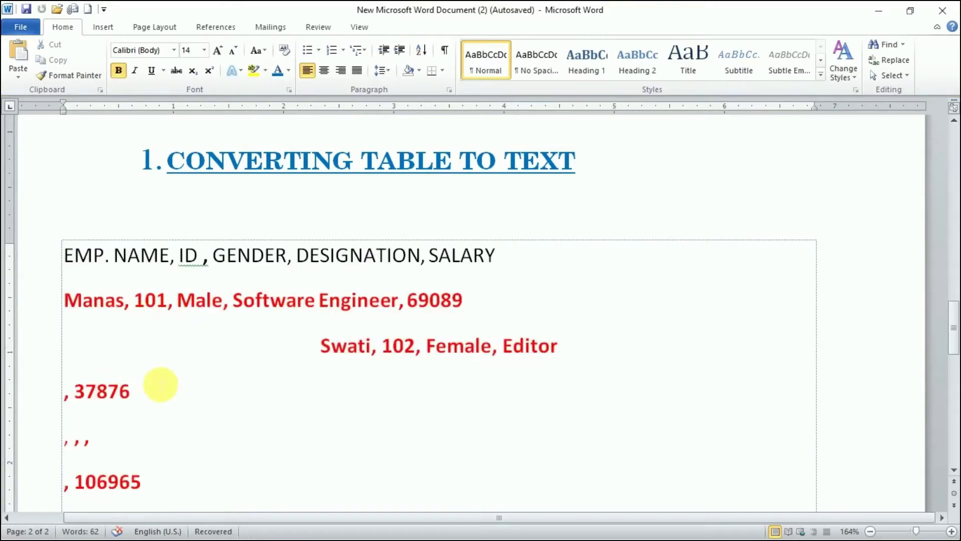
key("ctrl+z")
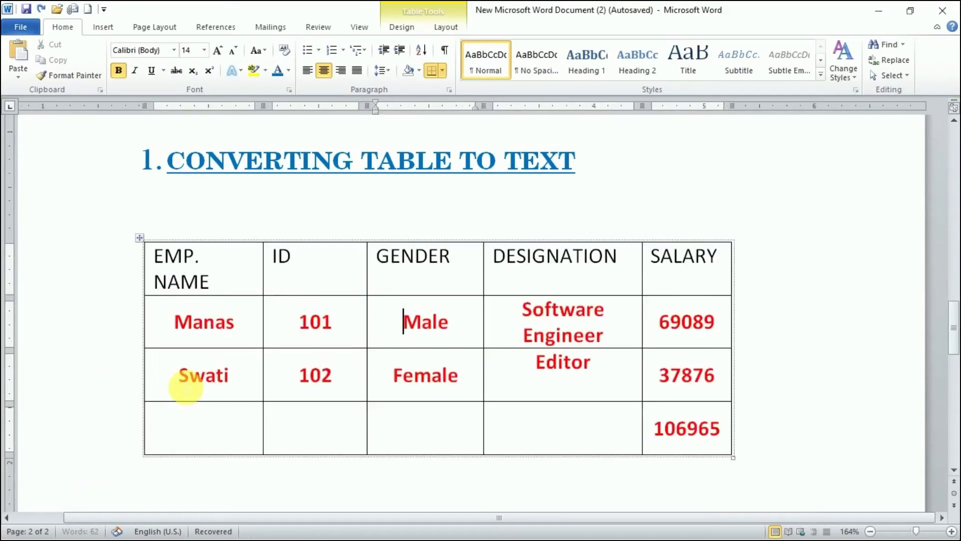
left_click(446, 26)
left_click(827, 79)
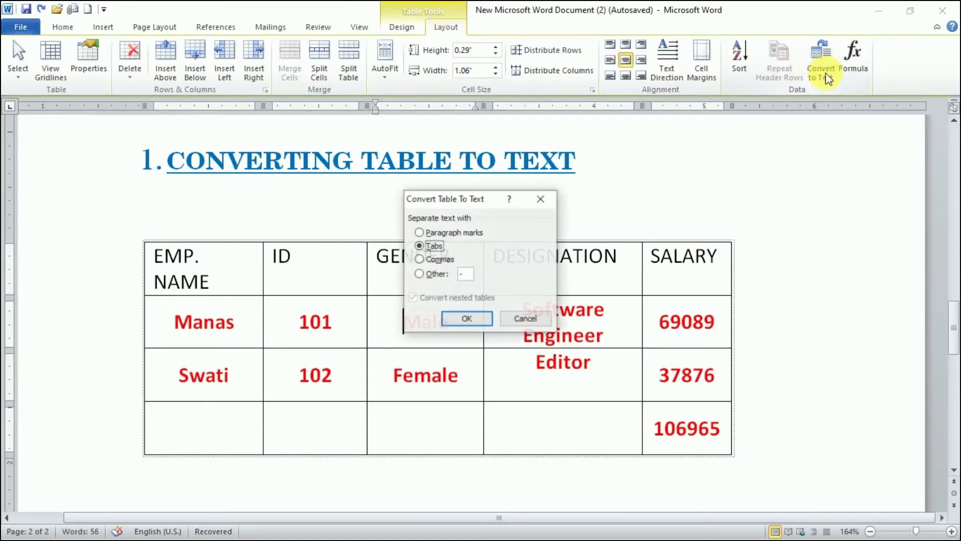
left_click(431, 274)
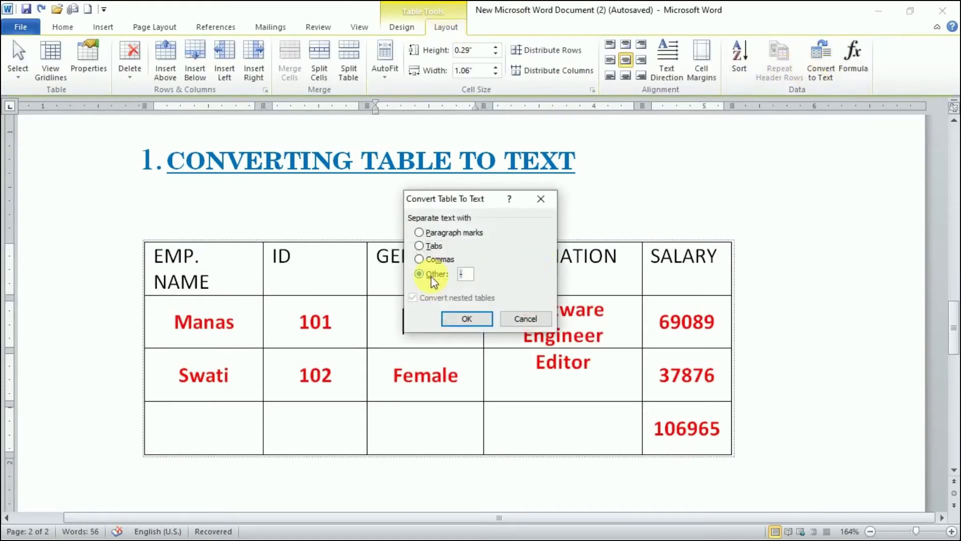
left_click(466, 274)
left_click(509, 319)
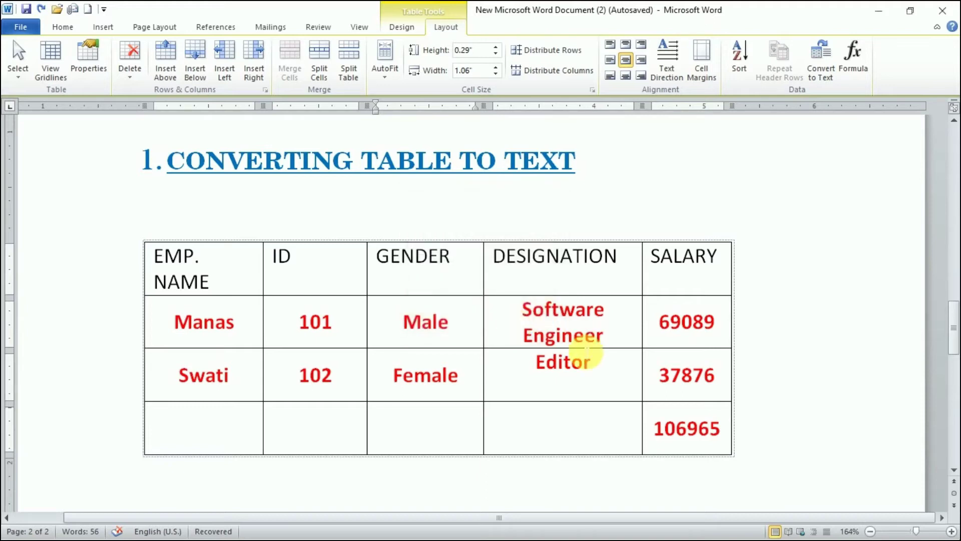
left_click(526, 255)
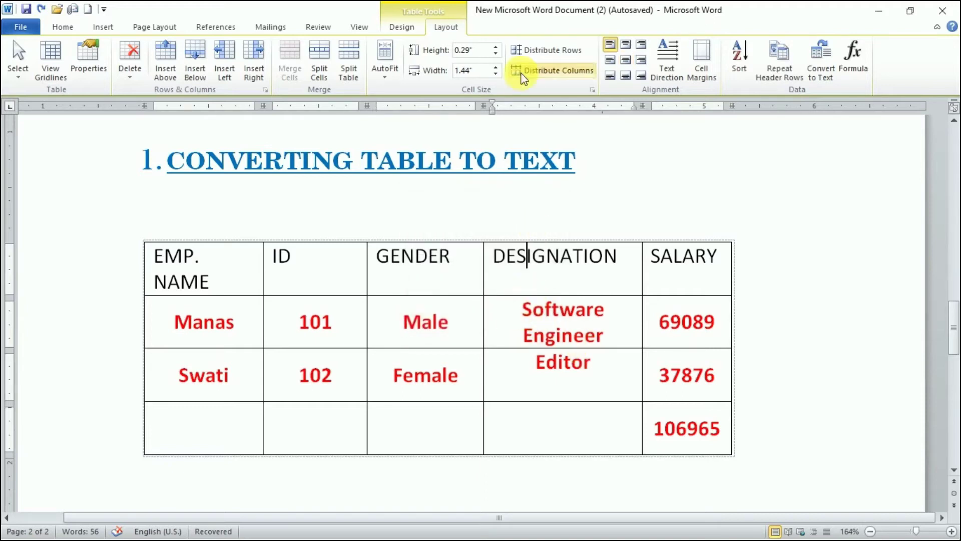
left_click(826, 75)
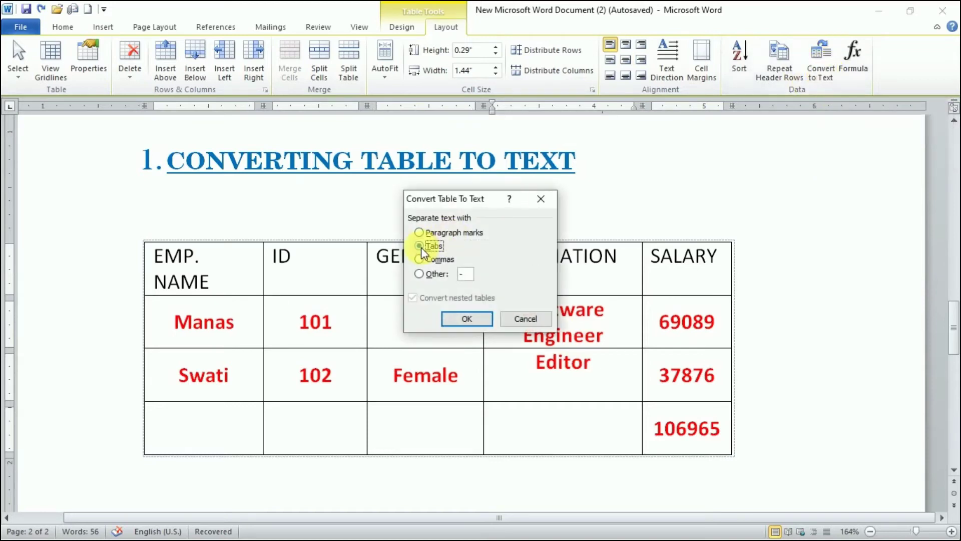
left_click(467, 319)
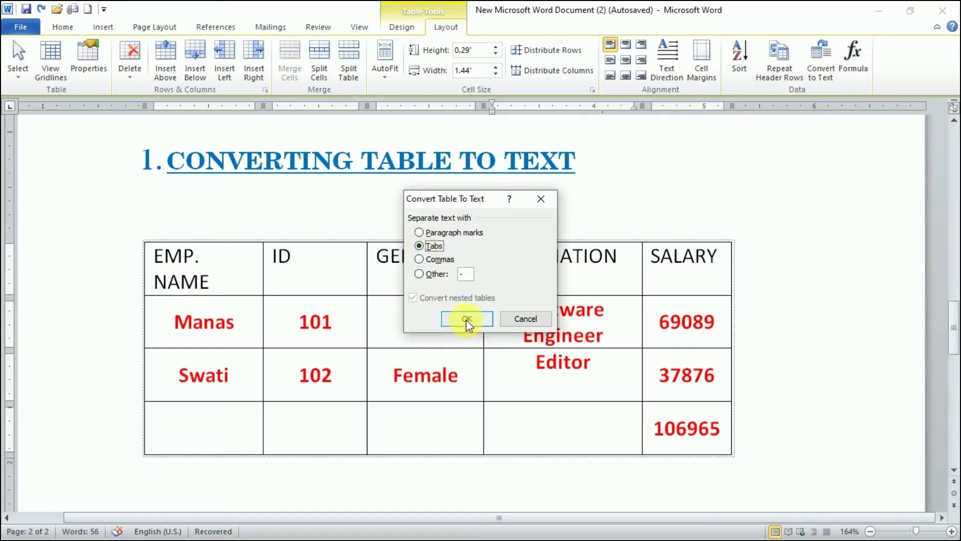
left_click(528, 390)
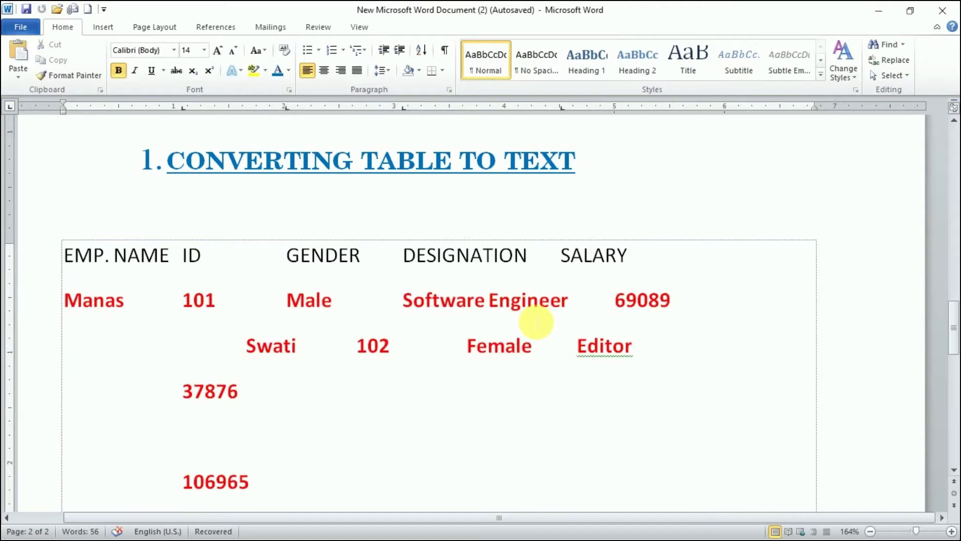
key("ctrl+z")
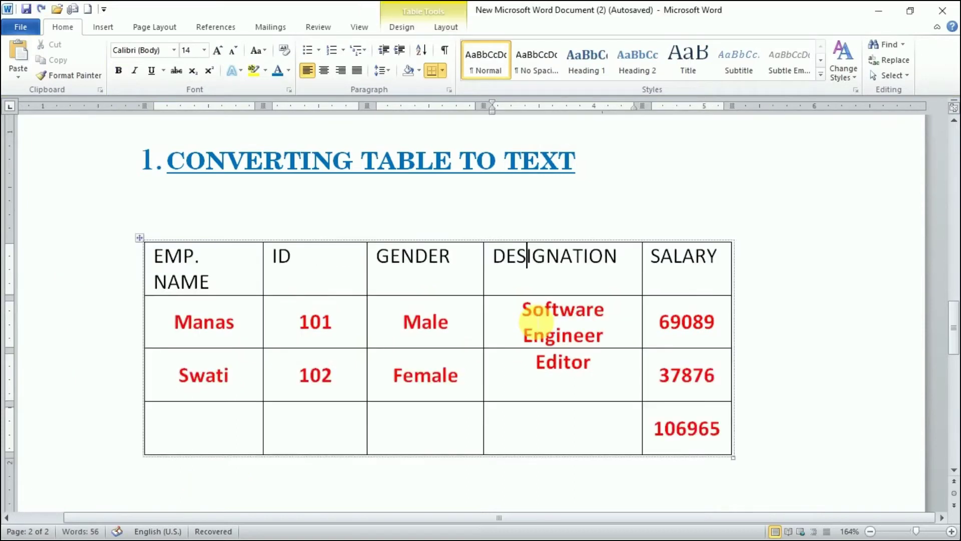
Give the line below the Section 2 heading left tab stops at 1", 2" and 3".
left_click_drag(953, 325, 950, 382)
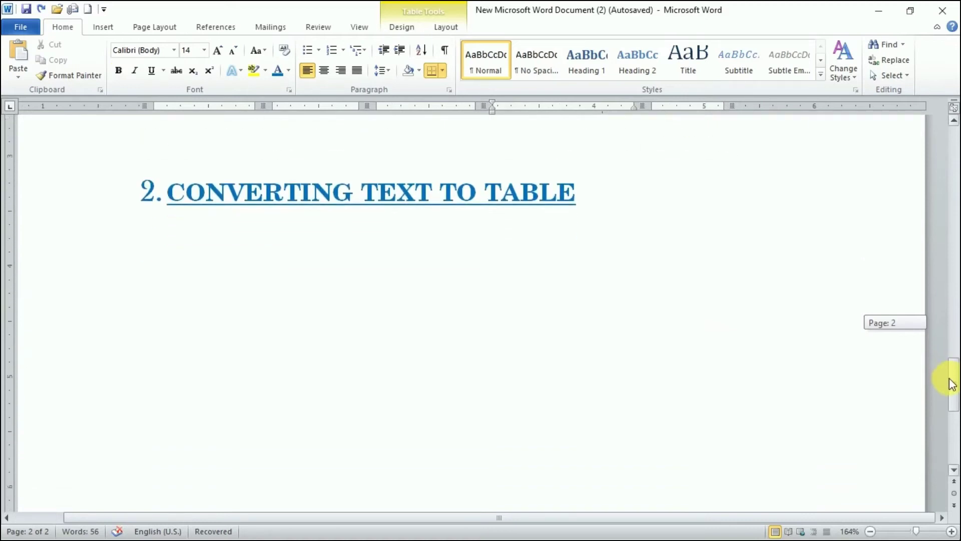
left_click(592, 392)
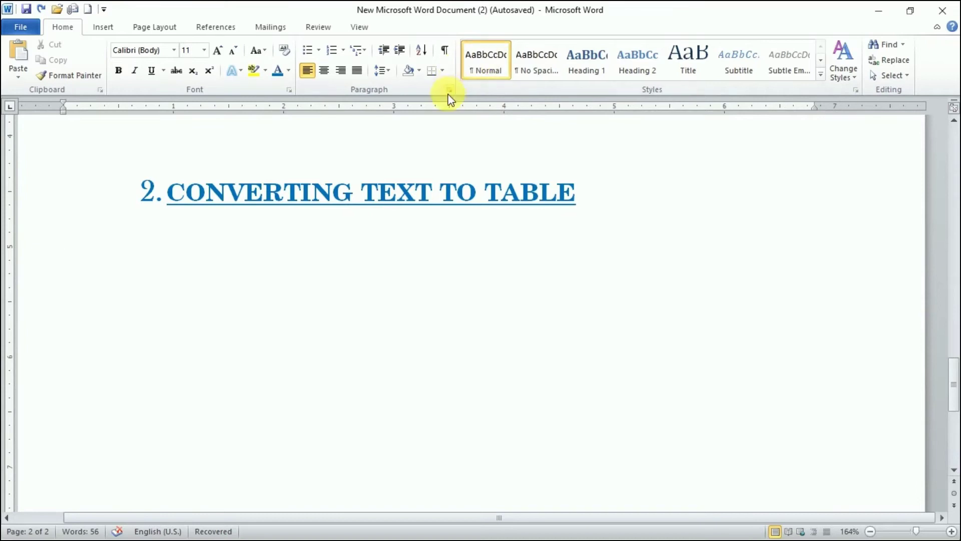
left_click(450, 90)
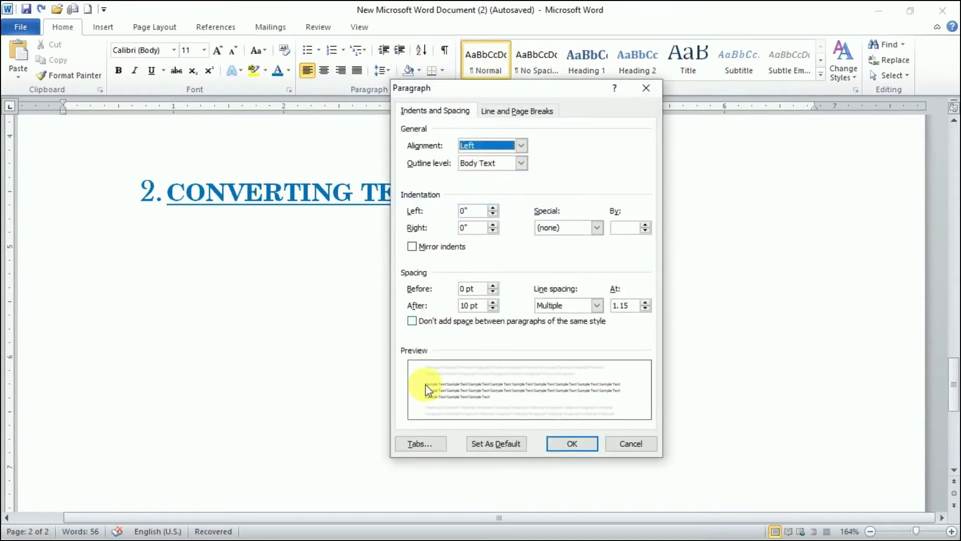
left_click(422, 445)
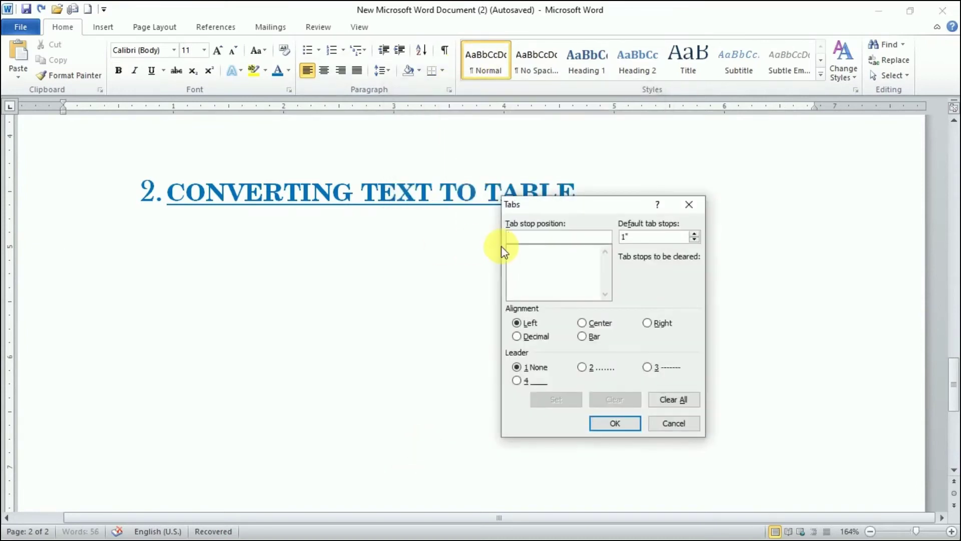
type("1")
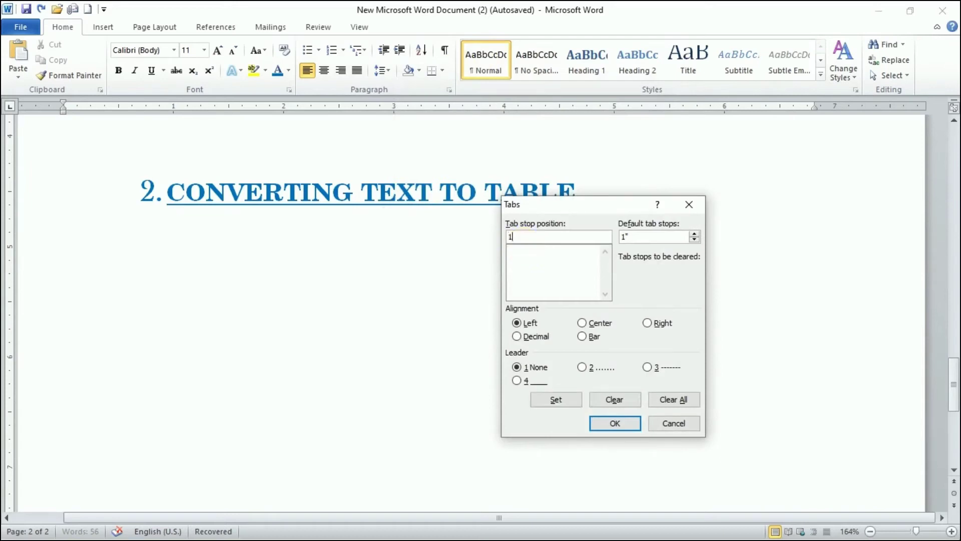
left_click(559, 400)
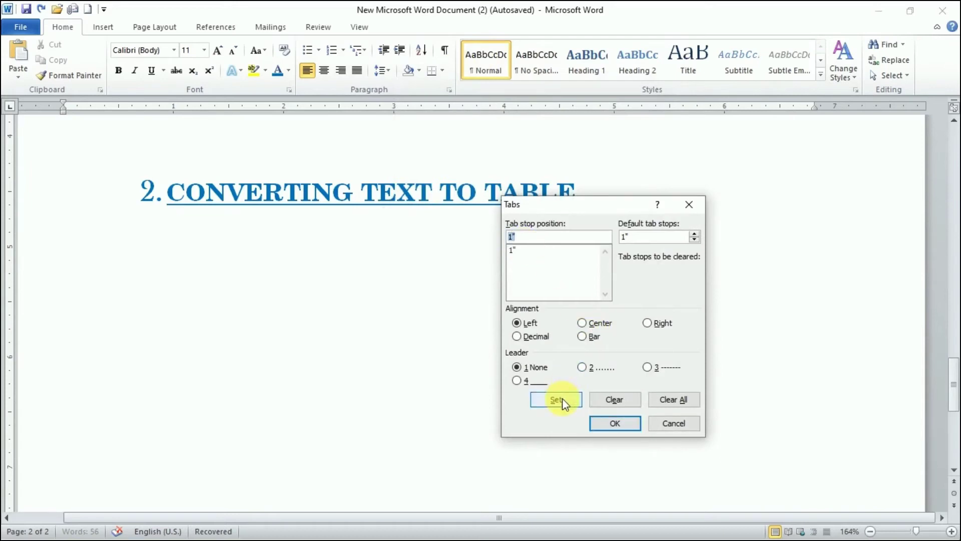
type("2")
left_click(556, 400)
type("3")
left_click(553, 401)
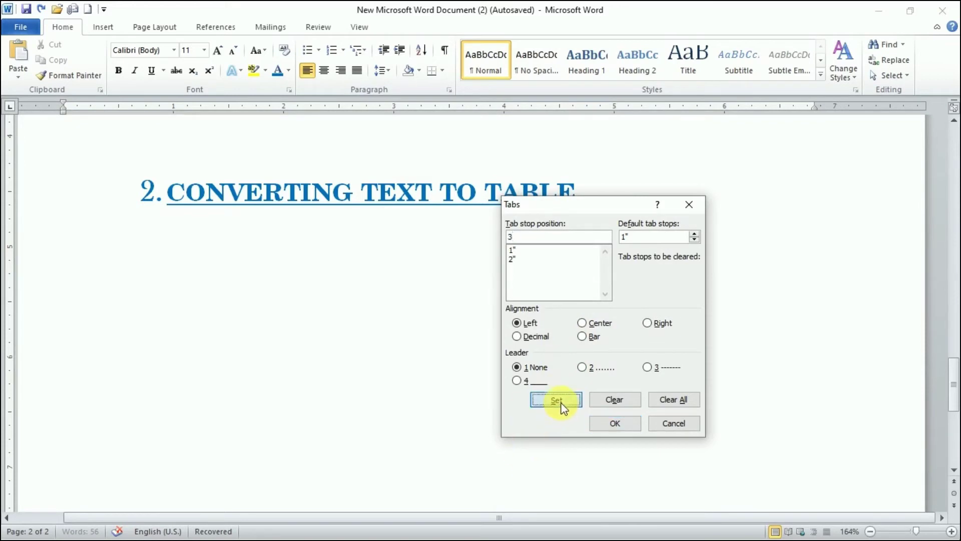
left_click(615, 423)
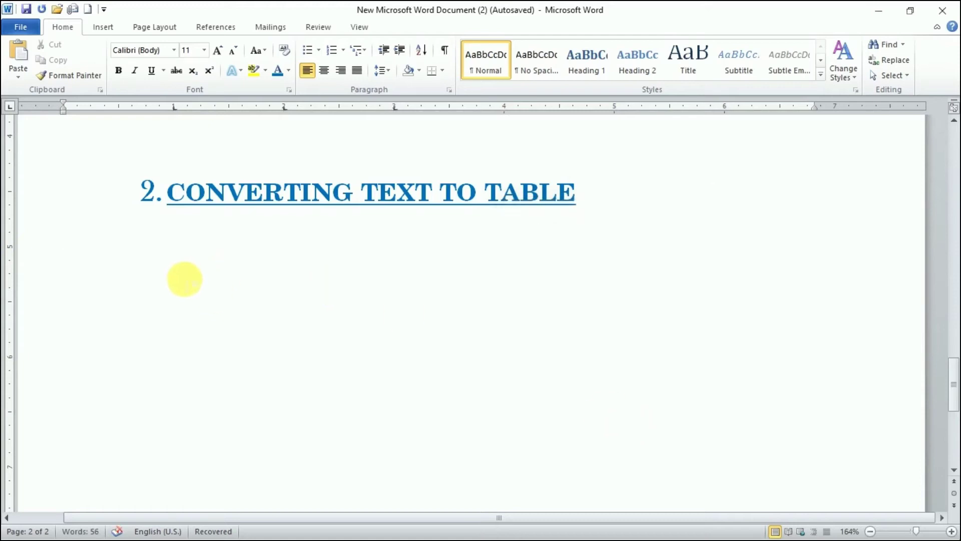
Type the tab-separated header line ROLL NO, NAME, MARKS.
key("Tab")
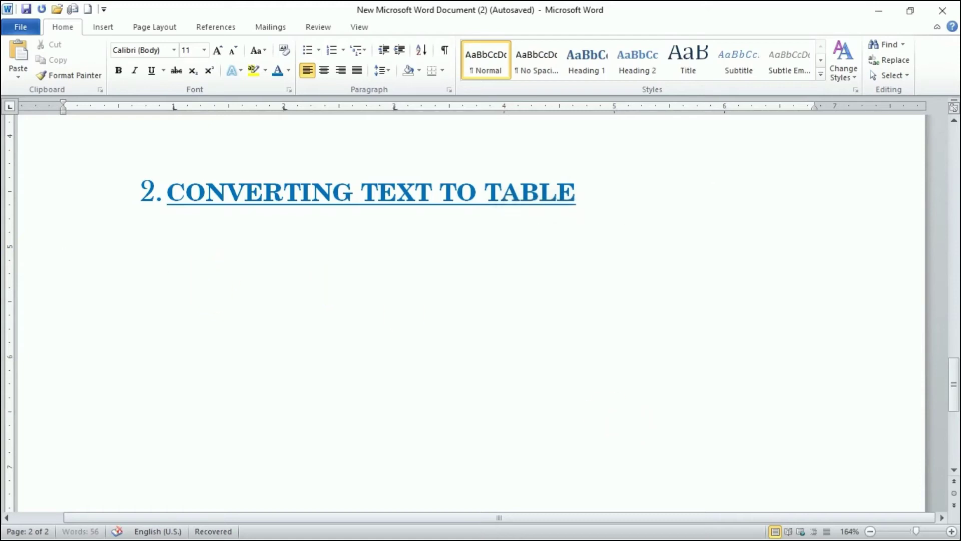
type("ROLL NO")
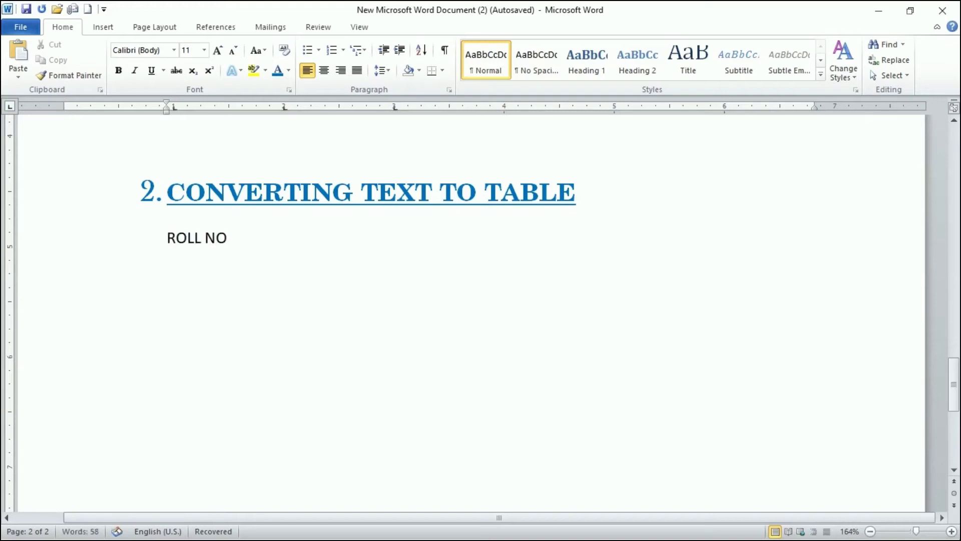
key("Tab")
type("NAME")
key("Tab")
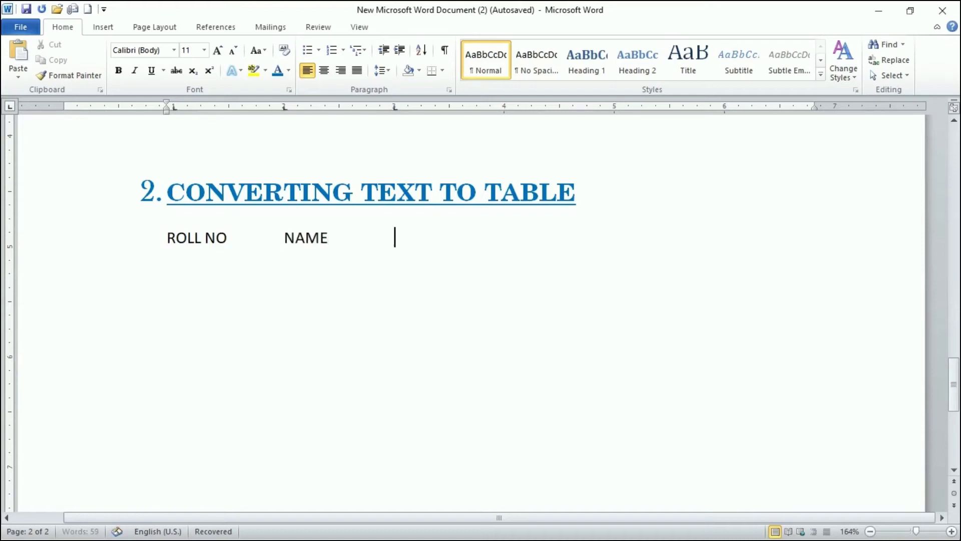
type("MARKS")
key("Return")
Enter the first student row: 1, ANURIA, 456.
type("1")
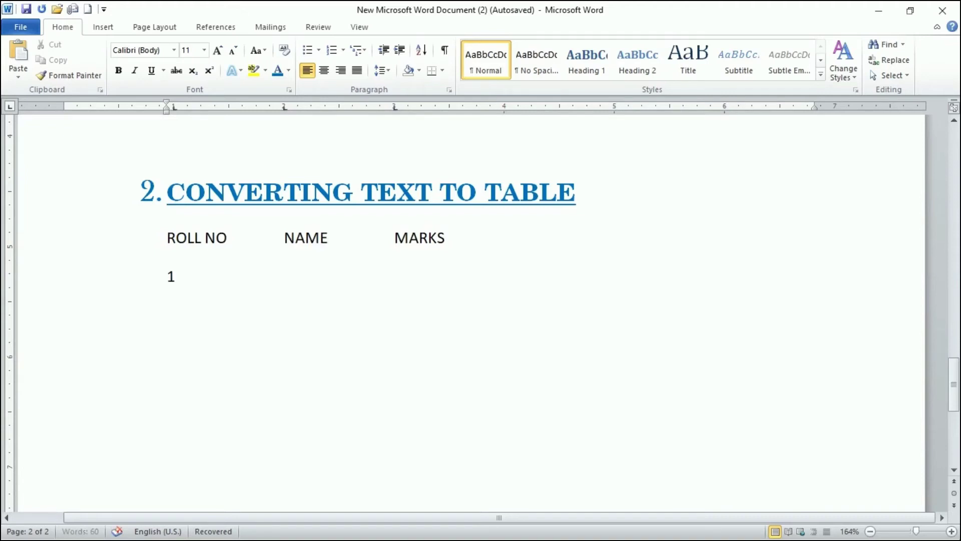
key("Tab")
type("ANURIA")
key("Tab")
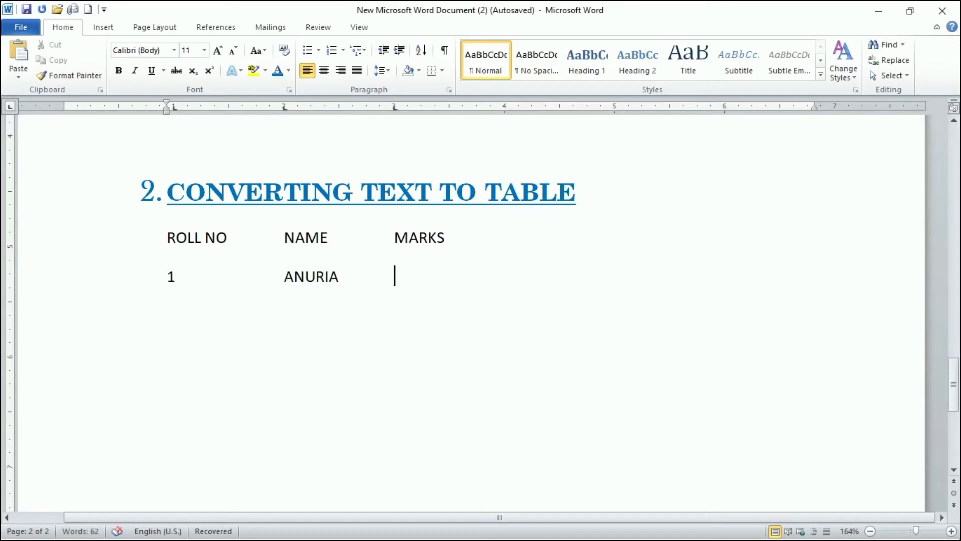
type("456")
key("Return")
Enter the second student row: 2, DAVID, 564.
type("2")
key("Tab")
type("R")
key("BackSpace")
type("DAVI")
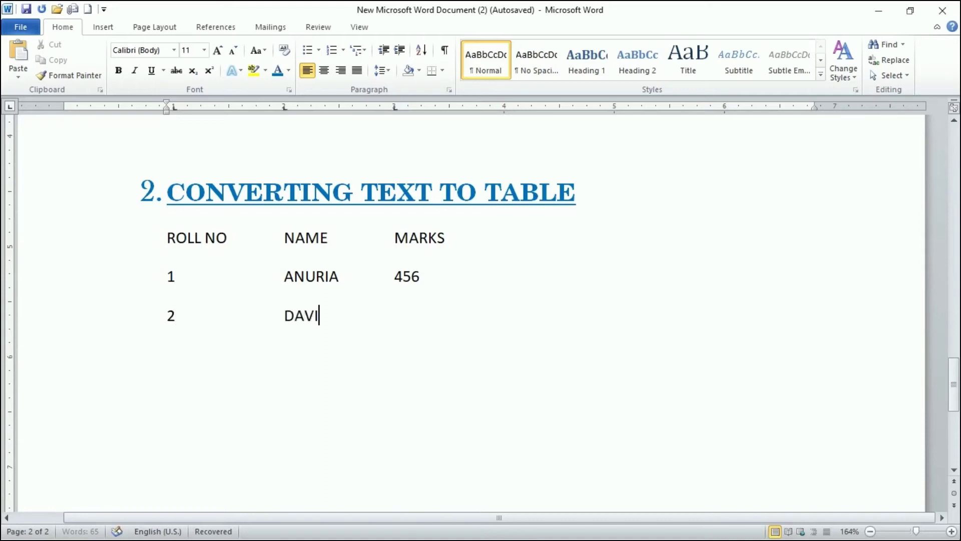
type("D")
key("Tab")
type("564")
key("Return")
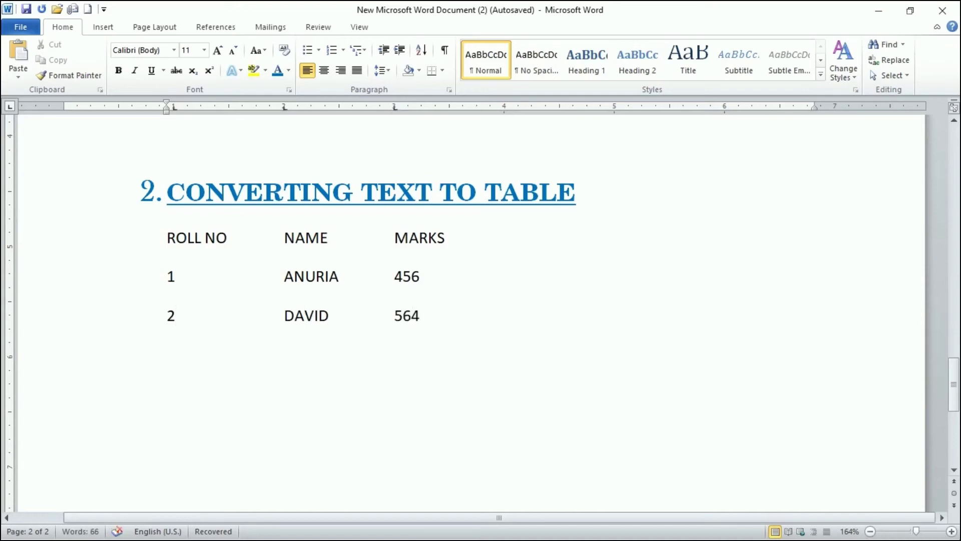
Enter the third student row: 3, NIA, 547.
type("3")
key("Tab")
type("NIA")
key("Tab")
type("5")
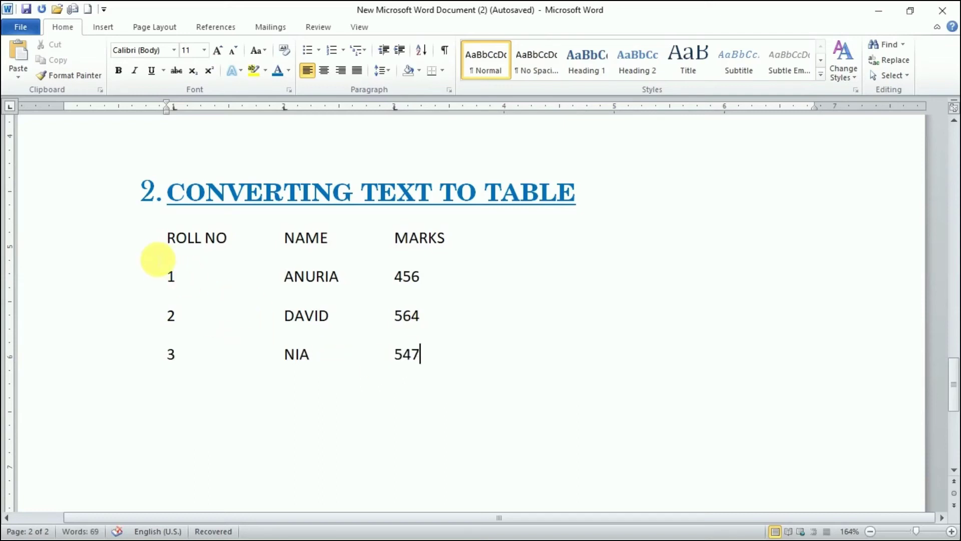
Convert the four tab-separated lines into a table with 3 columns, separated at Tabs.
left_click_drag(172, 232, 480, 377)
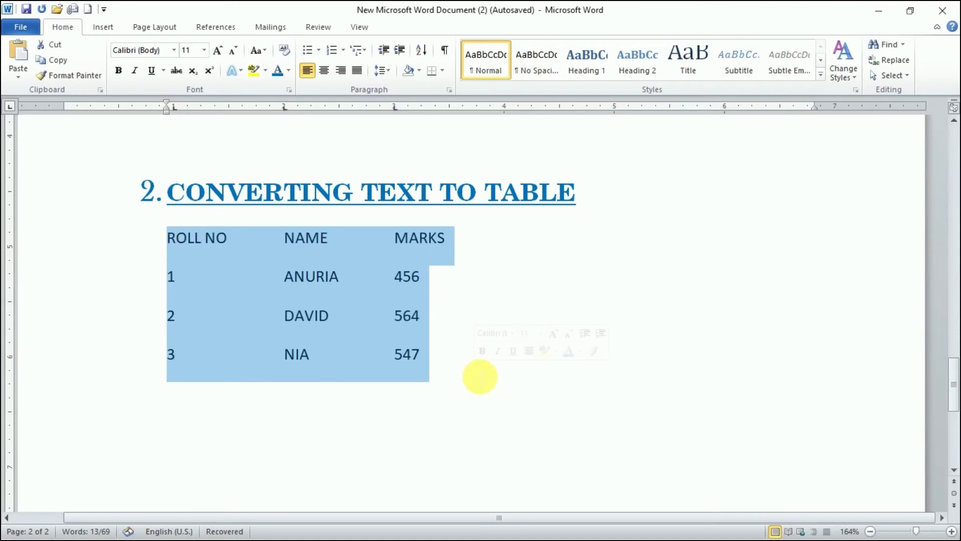
left_click(108, 28)
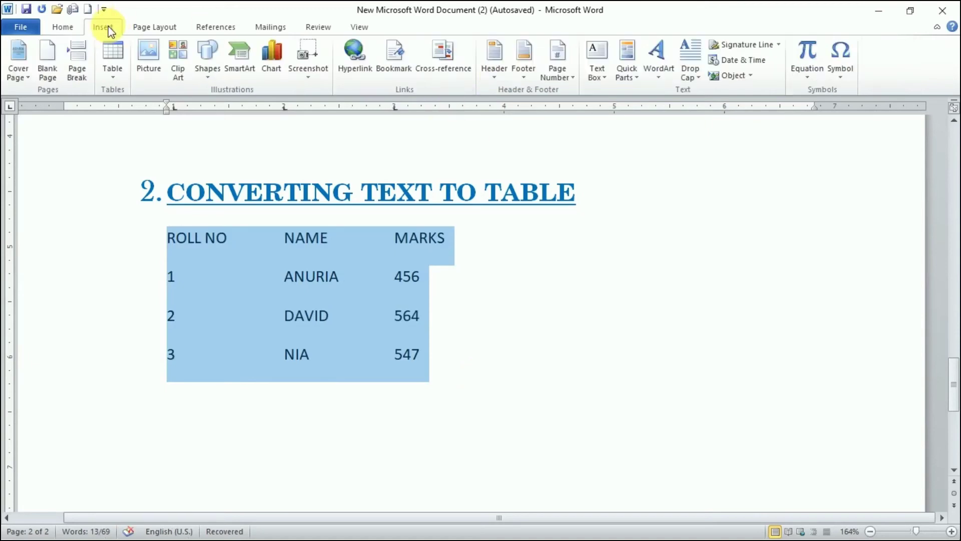
left_click(112, 77)
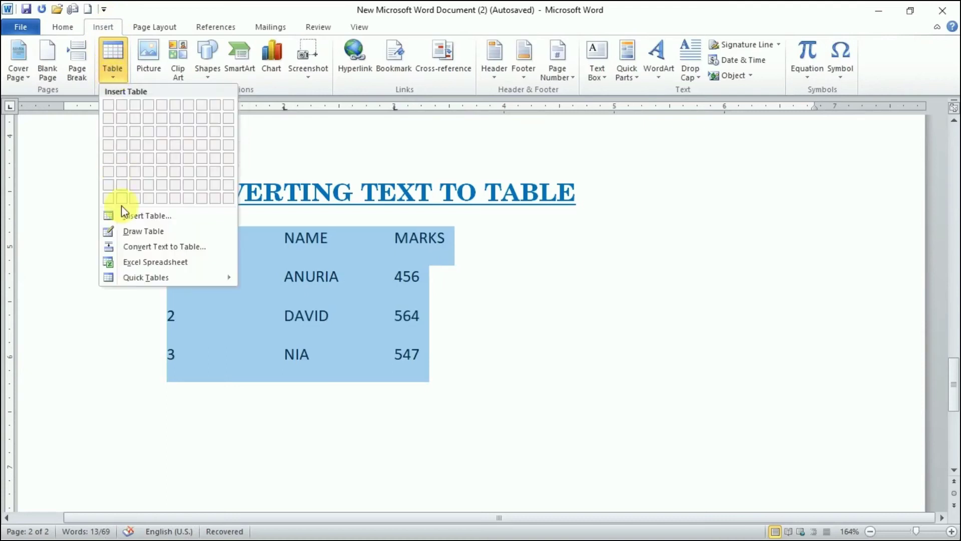
left_click(131, 247)
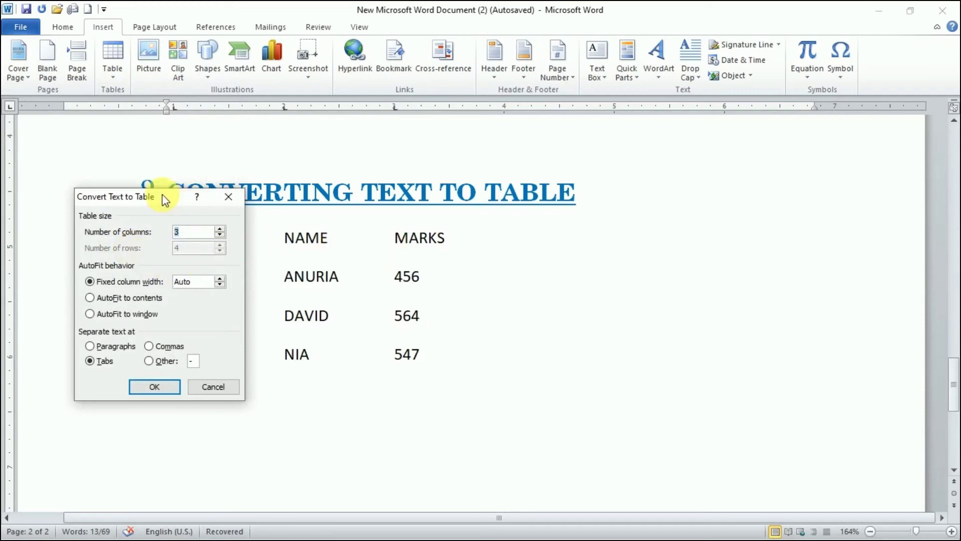
left_click_drag(165, 200, 185, 200)
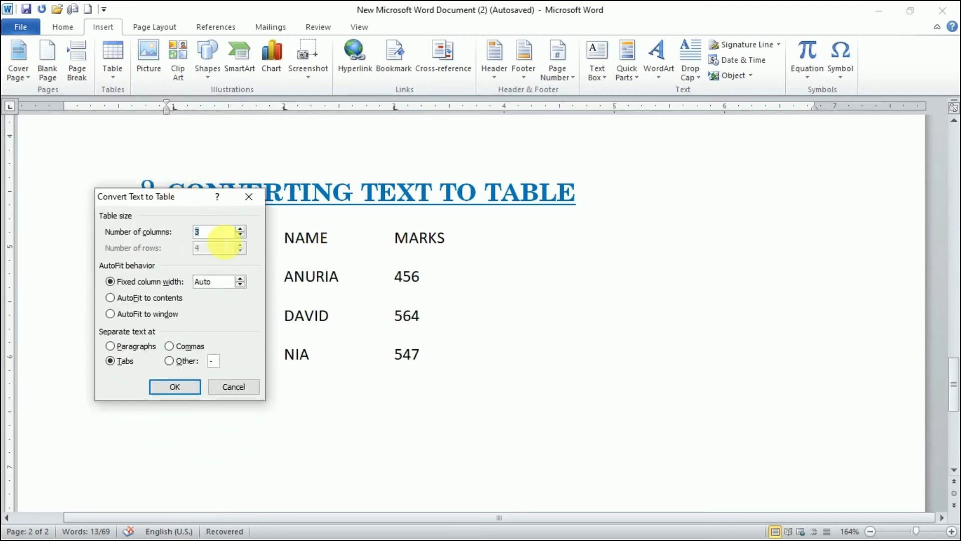
left_click(183, 389)
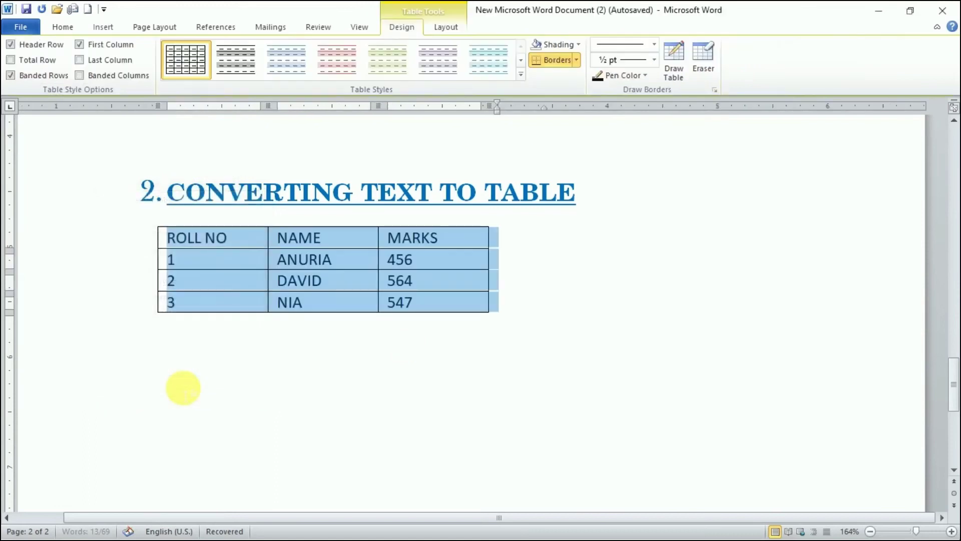
left_click(458, 388)
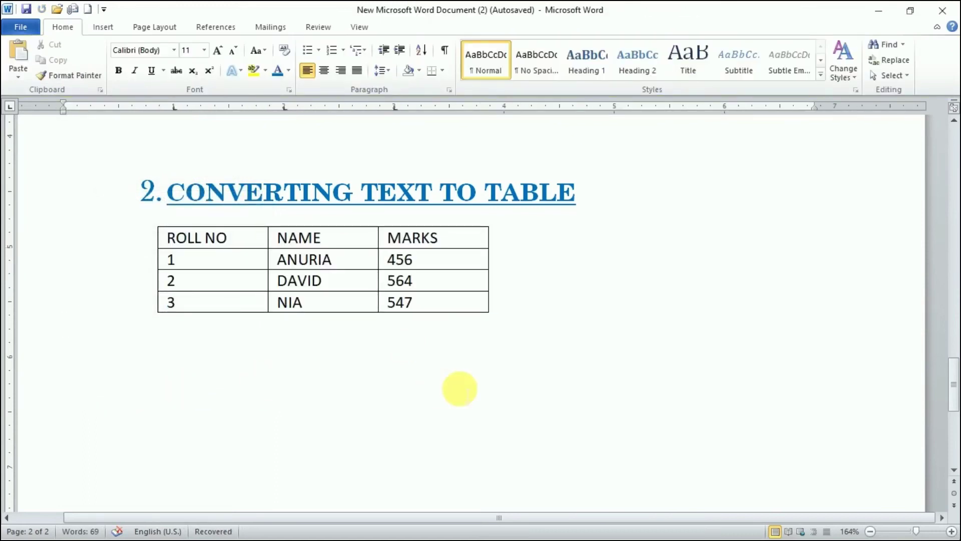
Convert the Section 2 student table back to tab-separated text.
key("Up")
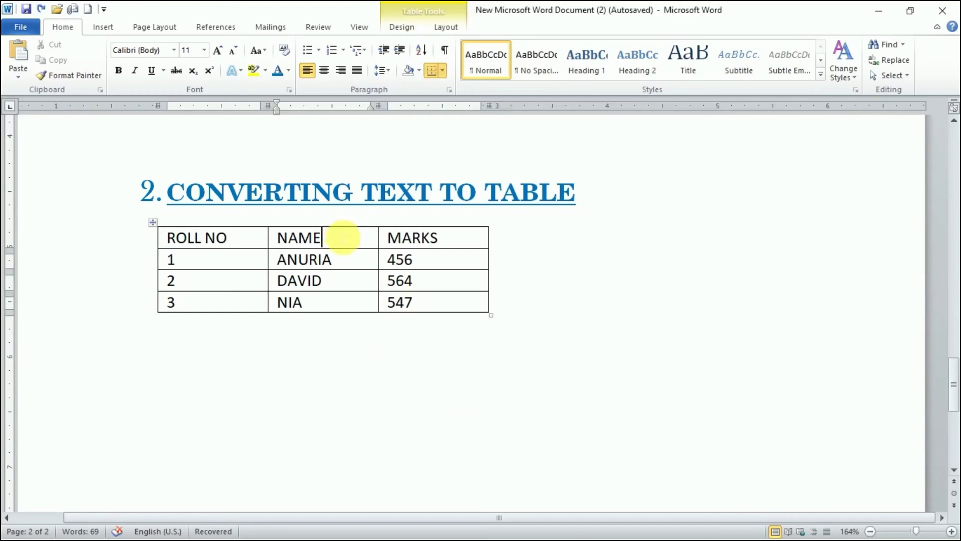
left_click(321, 281)
key("Up")
key("Up")
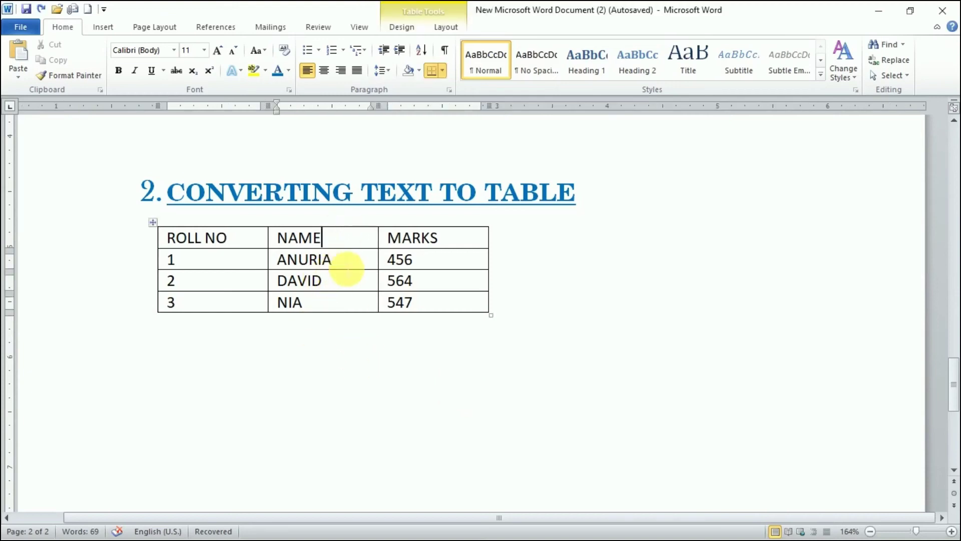
left_click(446, 29)
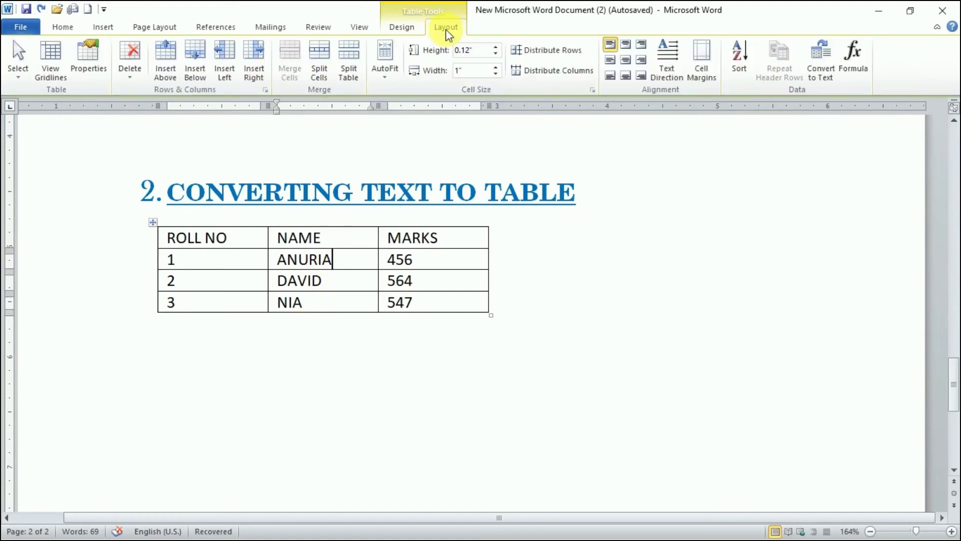
left_click(821, 65)
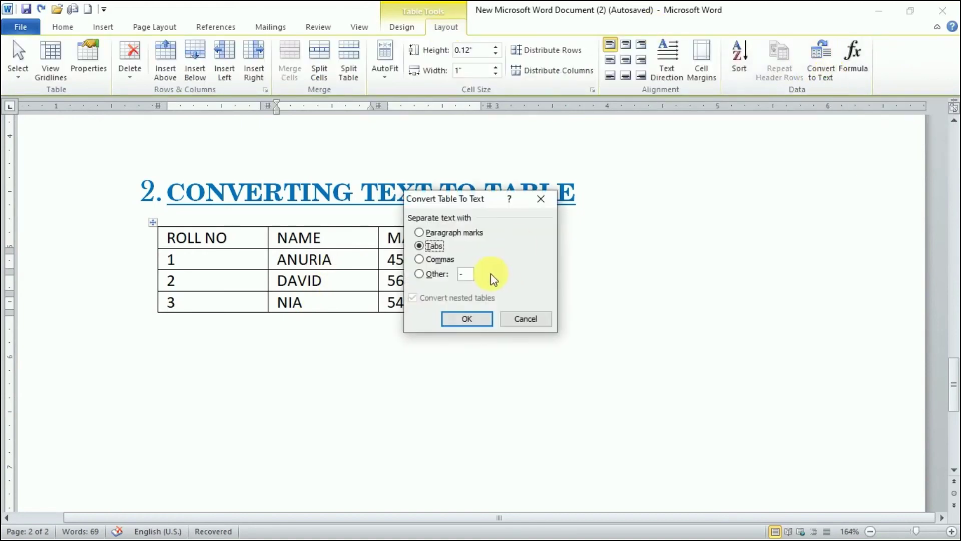
left_click(460, 318)
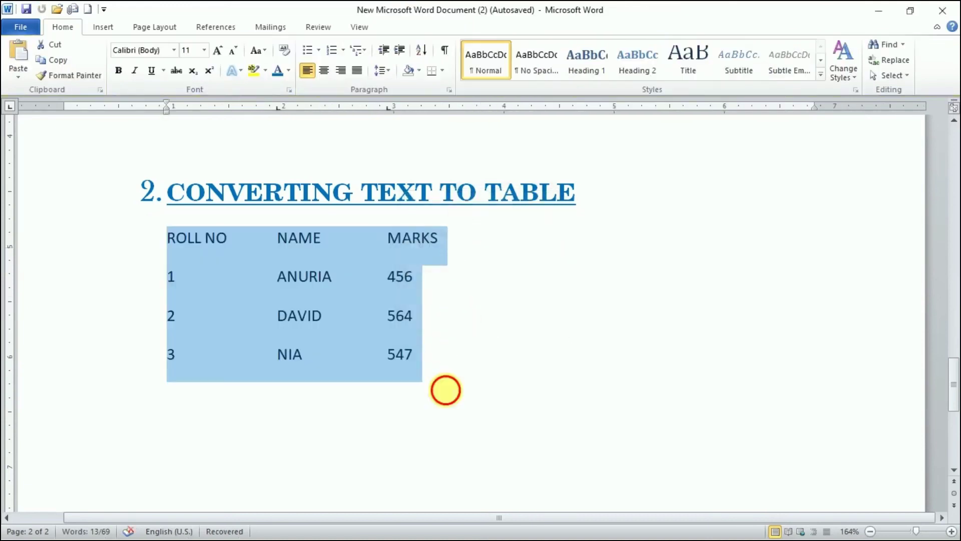
left_click(444, 389)
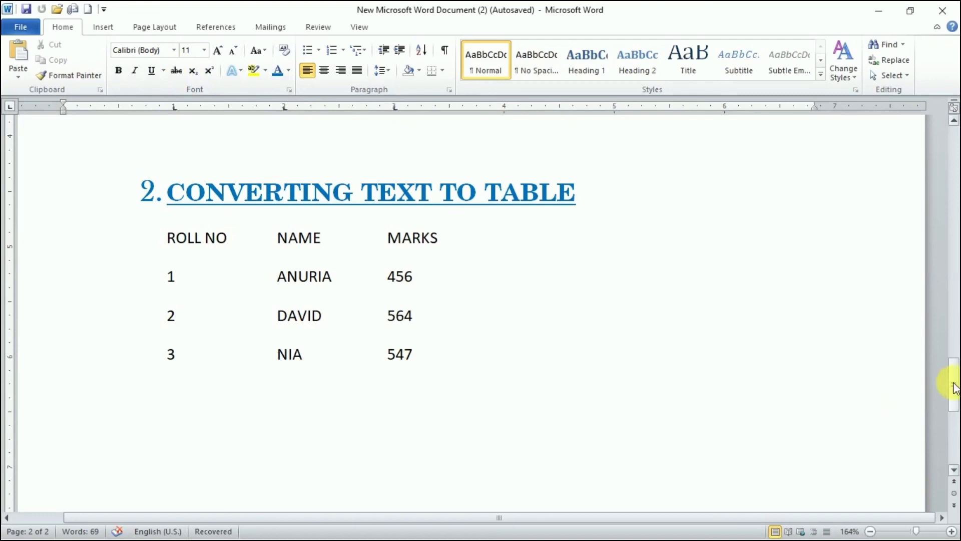
Scroll up to view Section 1's table, then back down to the Section 2 table.
left_click_drag(953, 386, 955, 335)
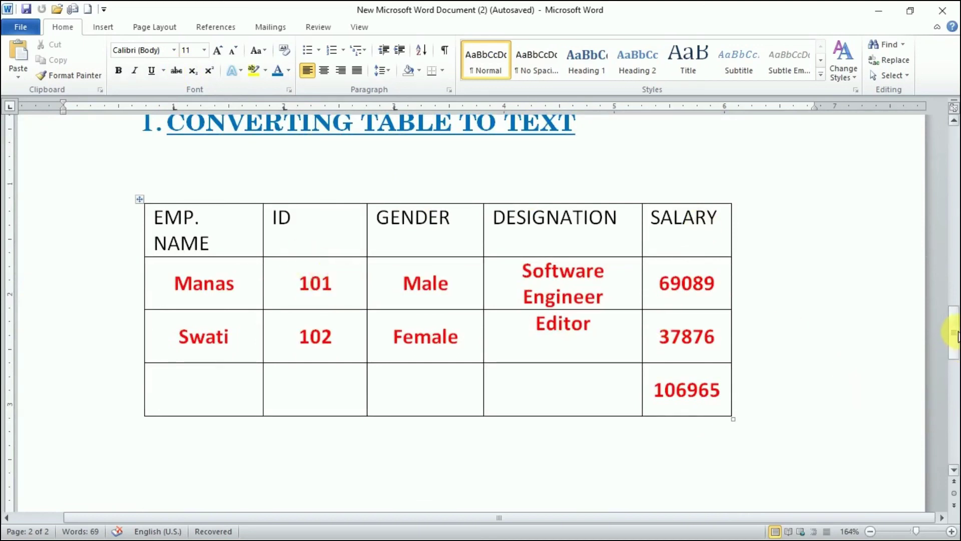
left_click_drag(955, 341, 951, 386)
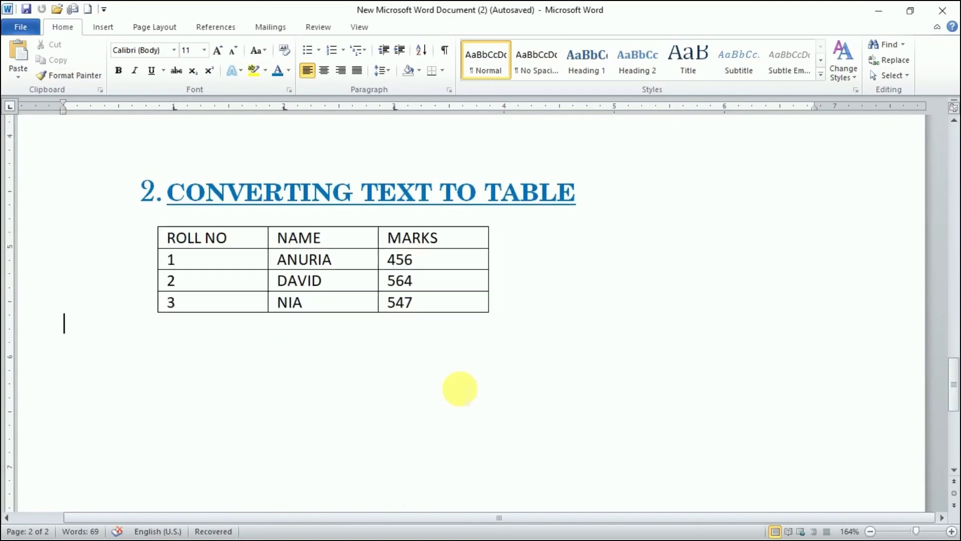